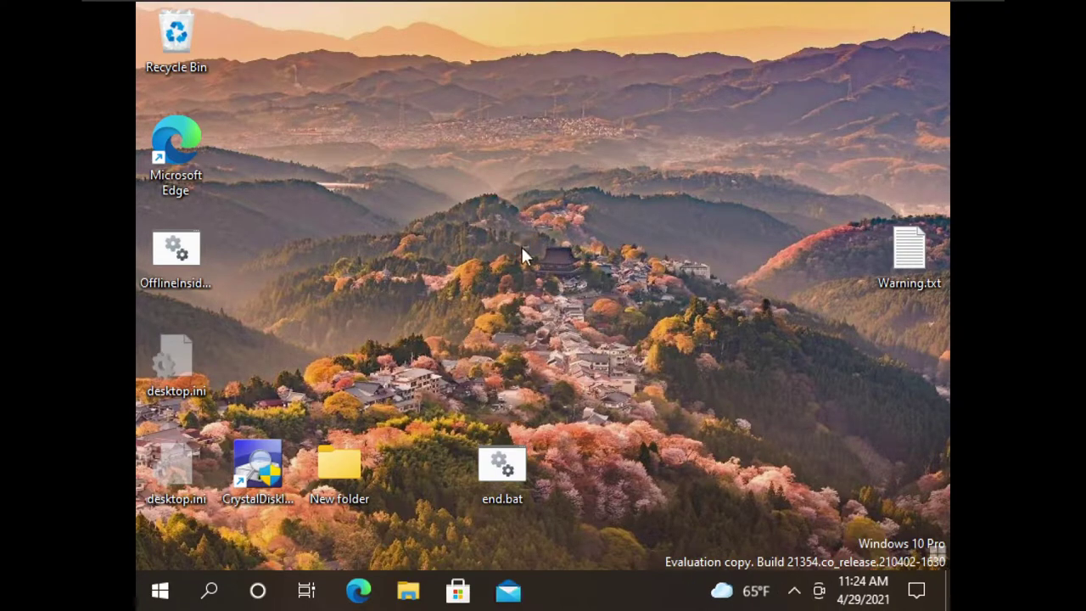
Step: Set the display resolution to 1920 × 1080, keep the change and close the display settings
right_click(518, 240)
click(560, 470)
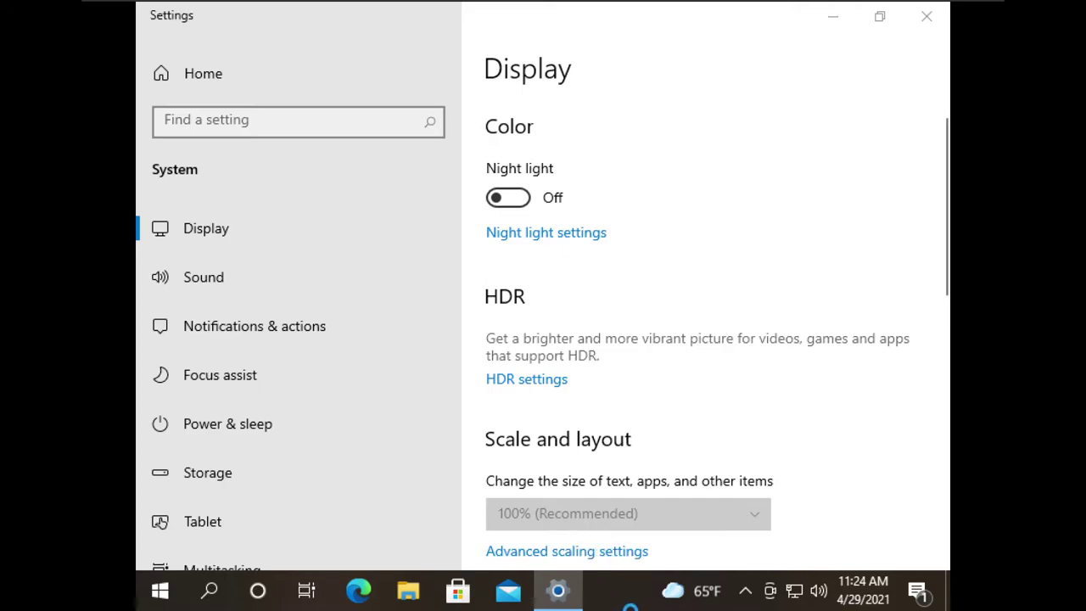
scroll(548, 368, down, 6)
scroll(548, 331, up, 3)
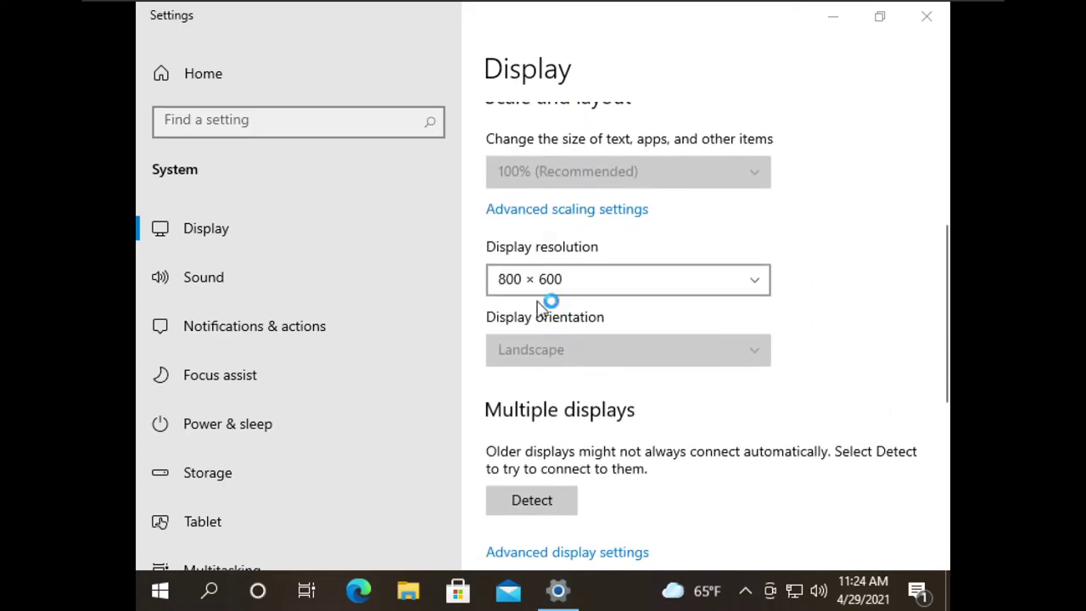
click(537, 276)
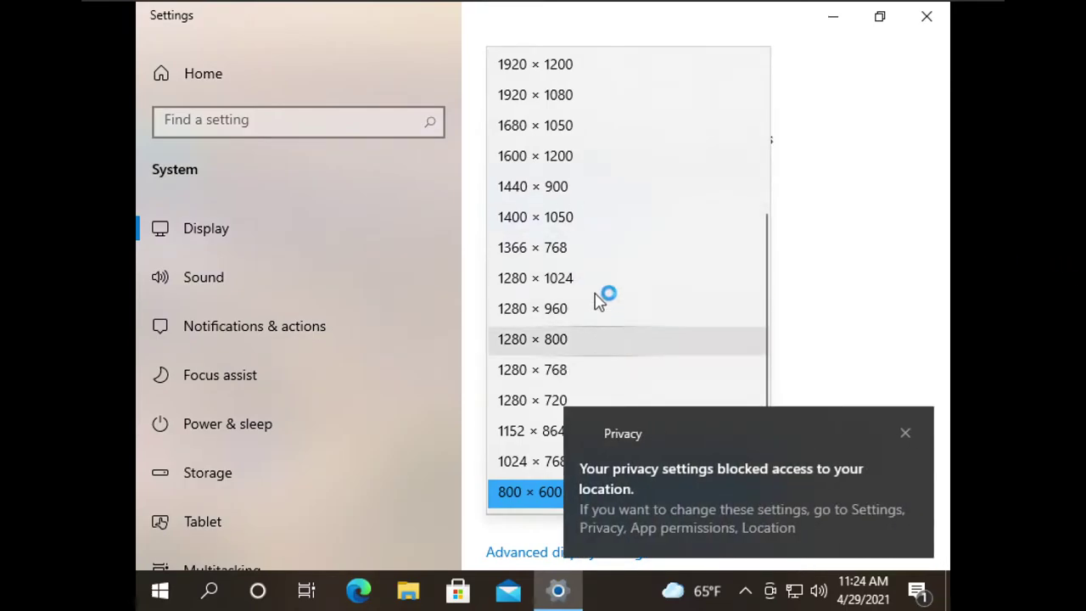
scroll(603, 288, up, 1)
click(620, 162)
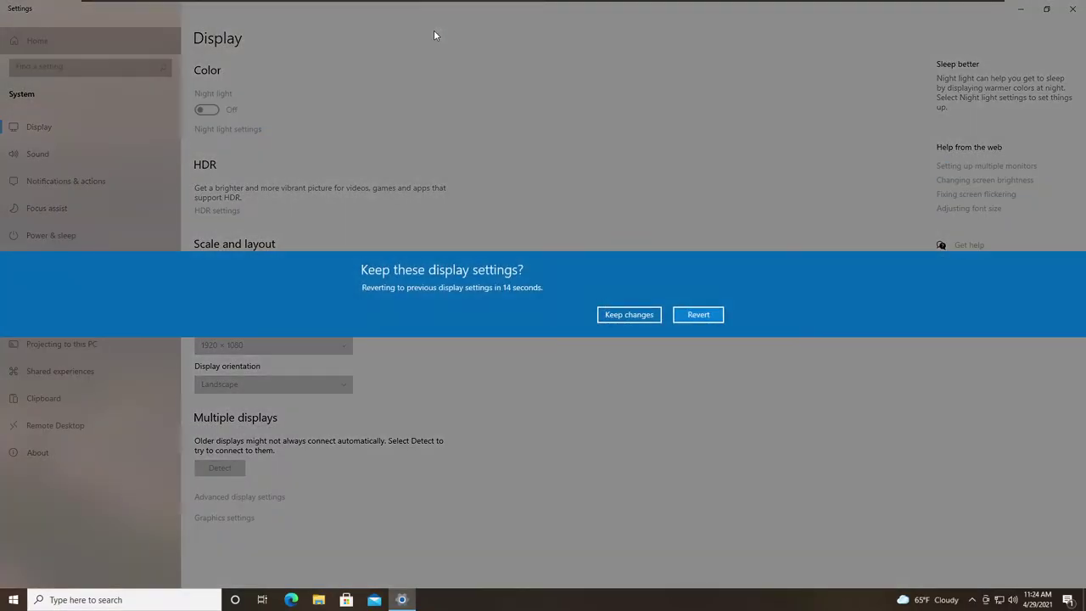
click(629, 315)
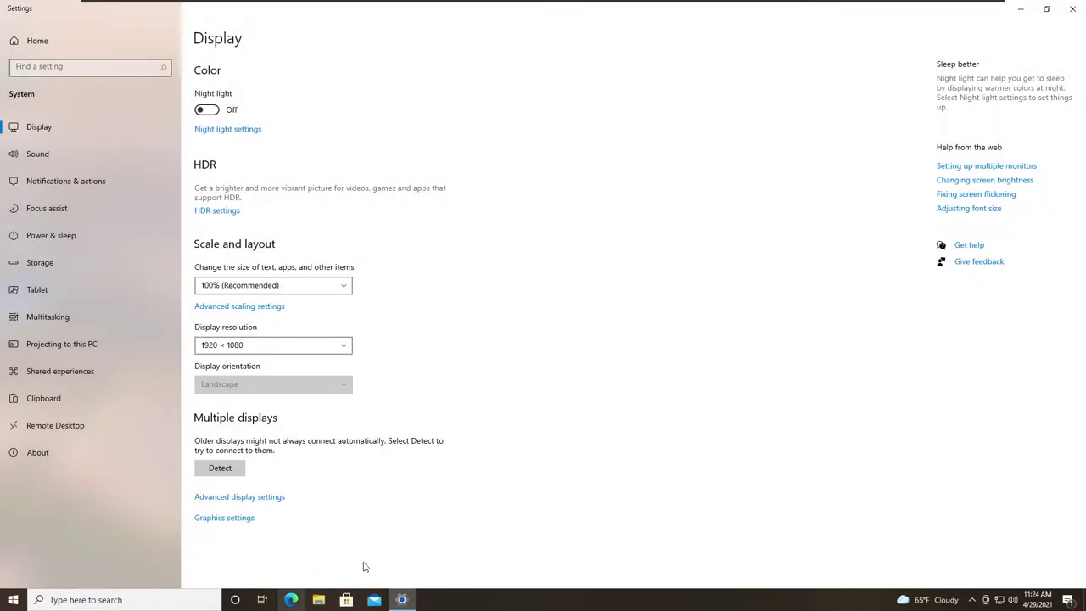
key(alt+F4)
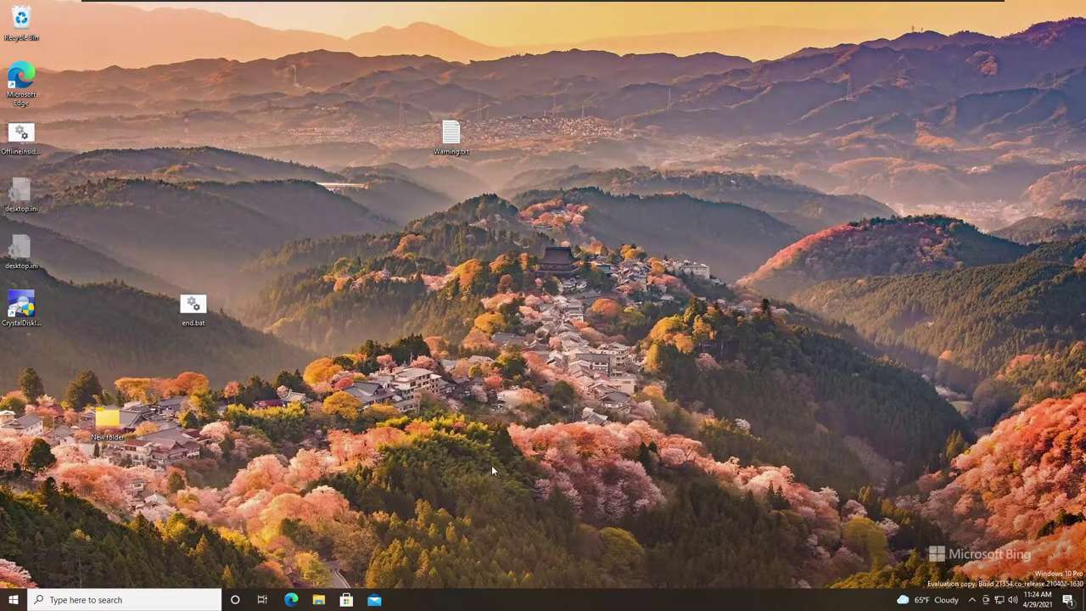
Step: Create a new text document on the desktop and name it owo.bat
right_click(415, 200)
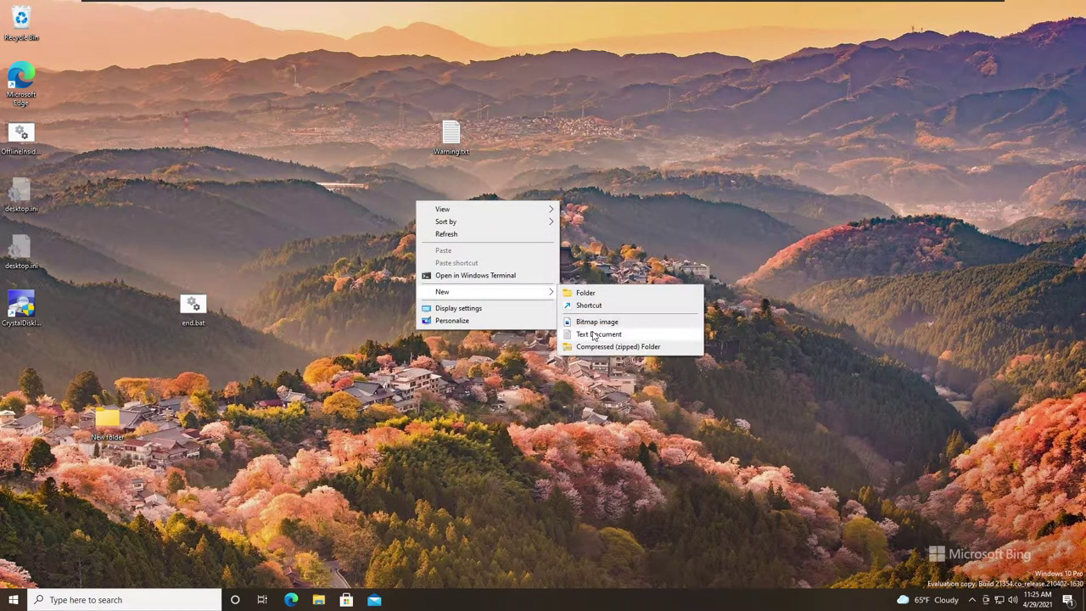
click(591, 334)
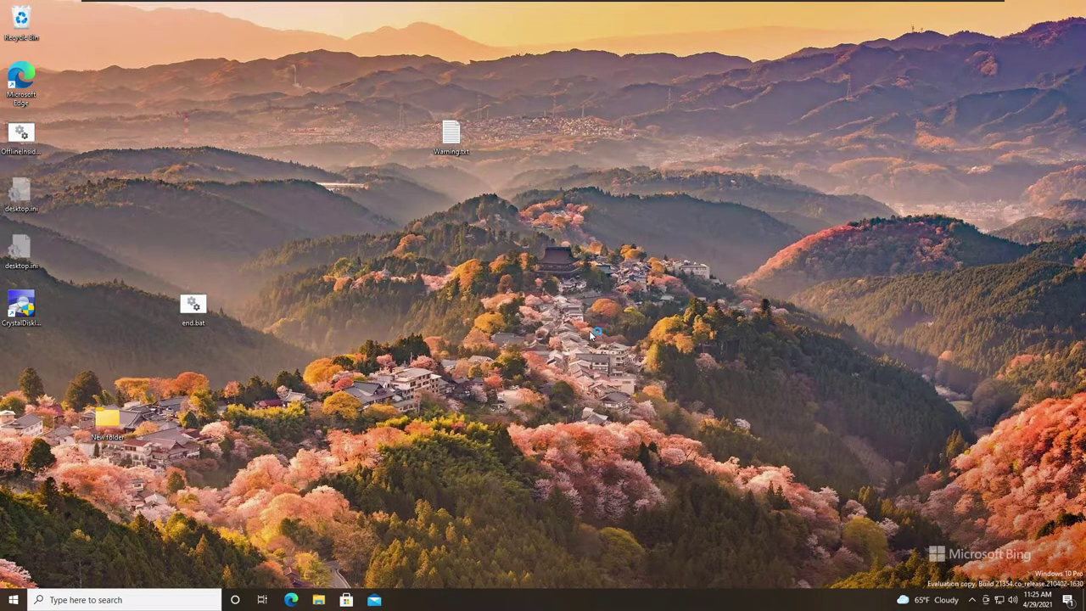
text(owo.txt)
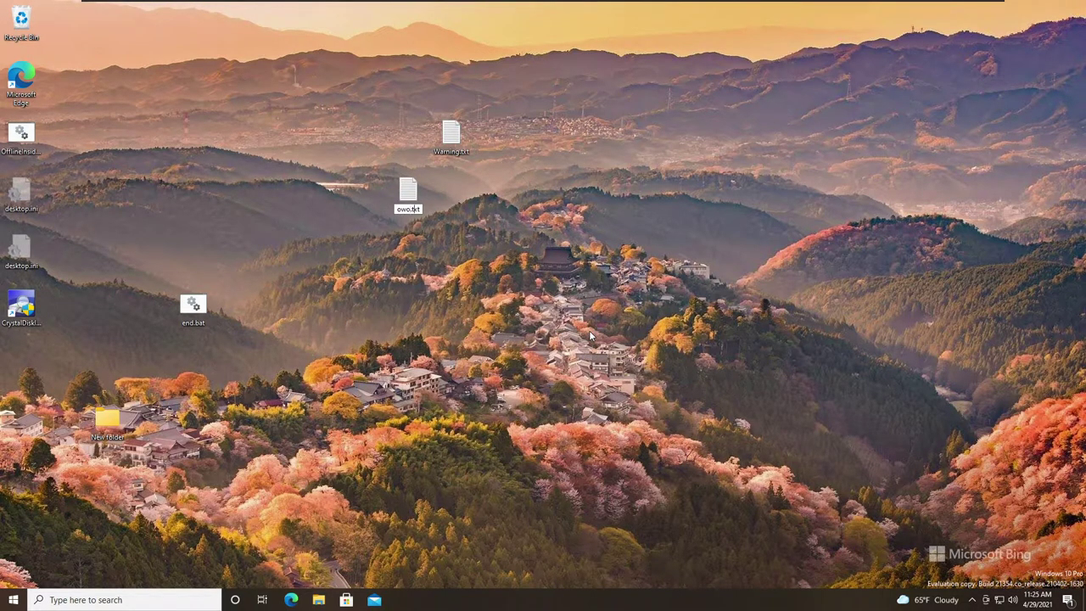
key(BackSpace)
key(BackSpace)
key(BackSpace)
text(bat)
key(Return)
Step: Edit owo.bat in Notepad to contain a loop labelled 1 that runs start explorer, start notepad and goto 1
click(408, 191)
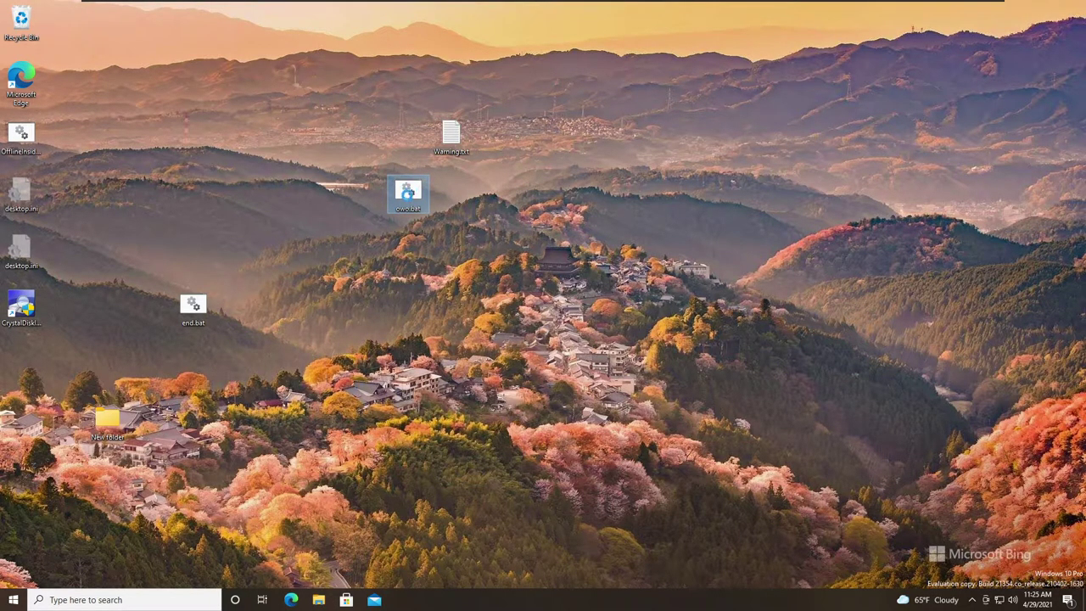
right_click(404, 191)
click(424, 213)
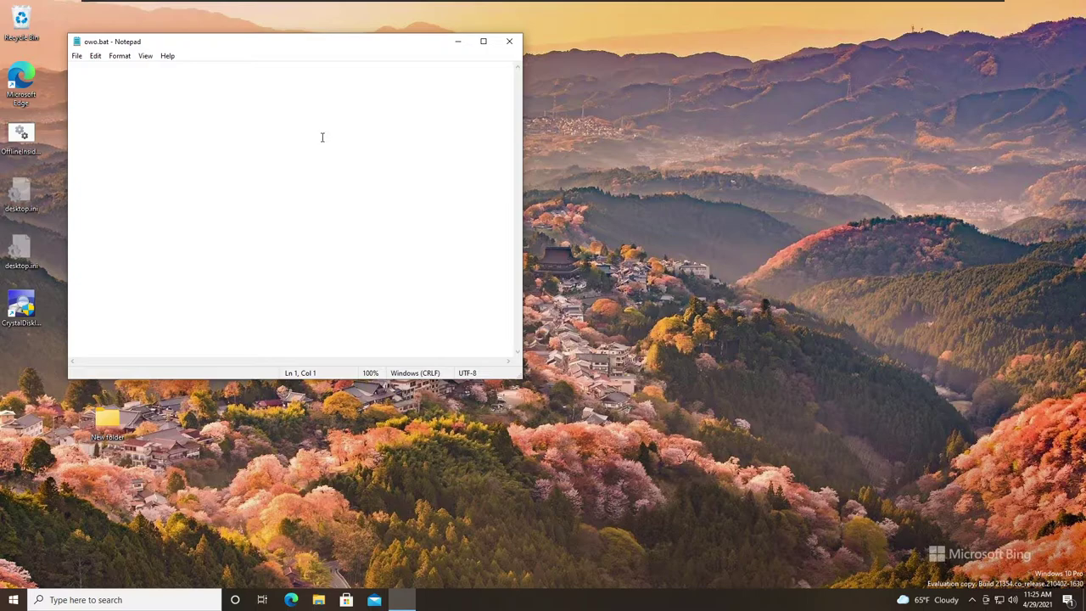
text(:)
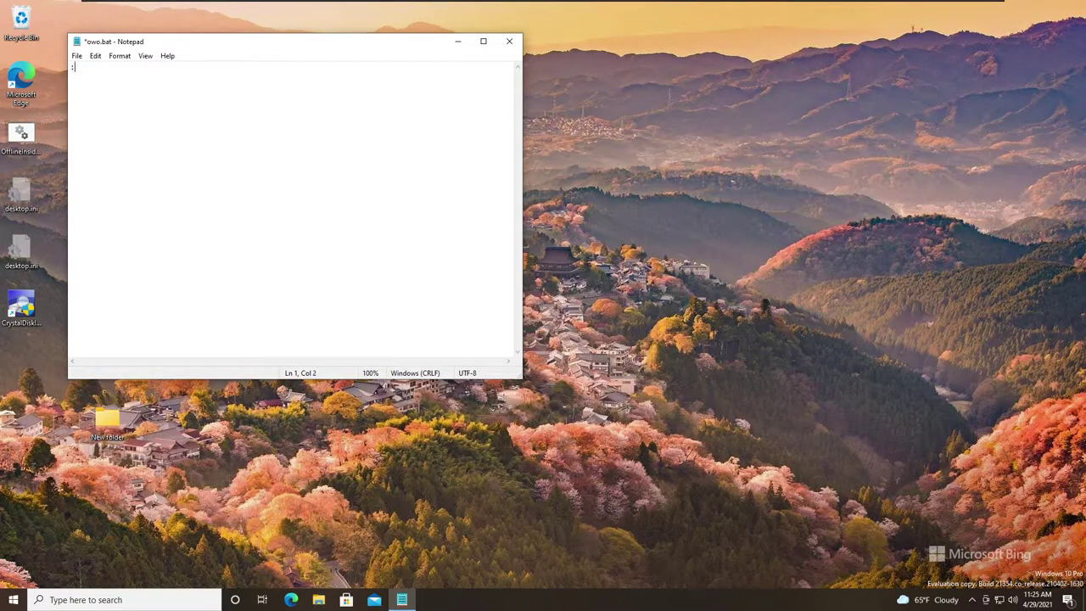
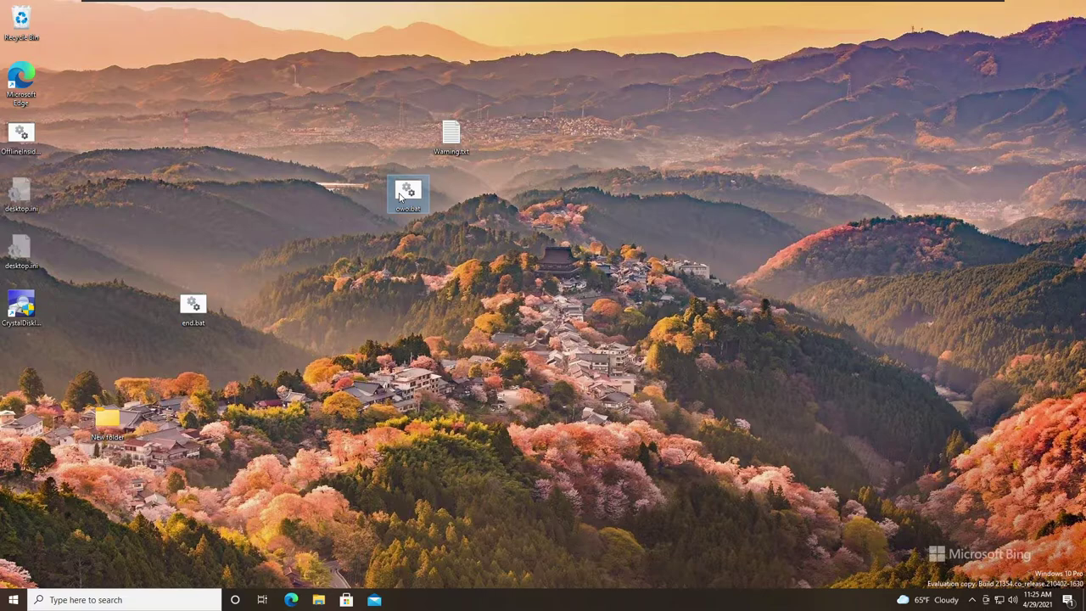
Step: Run owo.bat and move its command window clear of the Notepad window
double_click(405, 194)
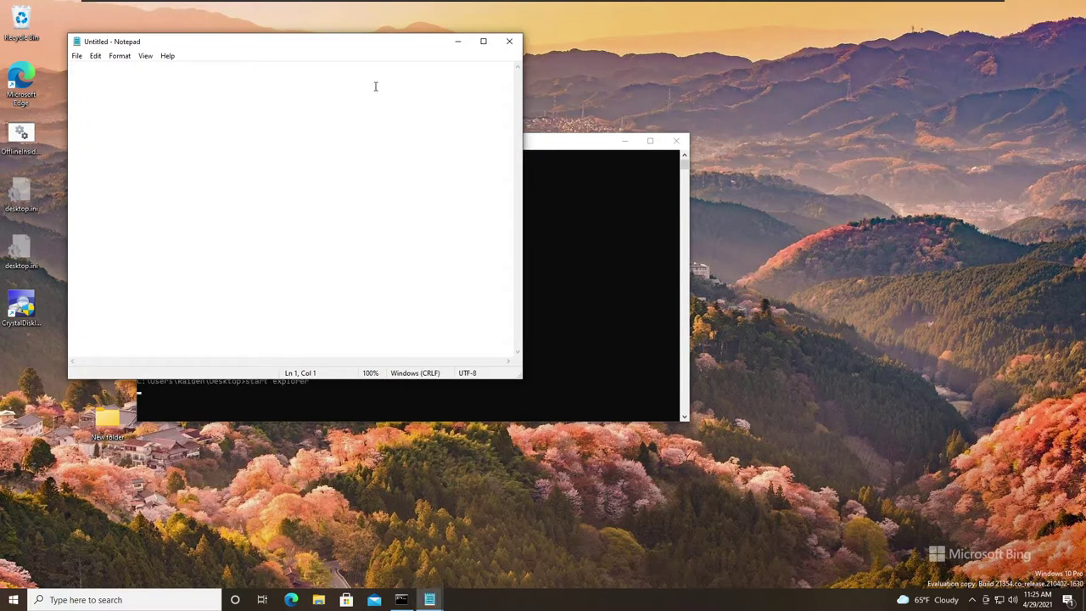
drag(546, 145, 862, 174)
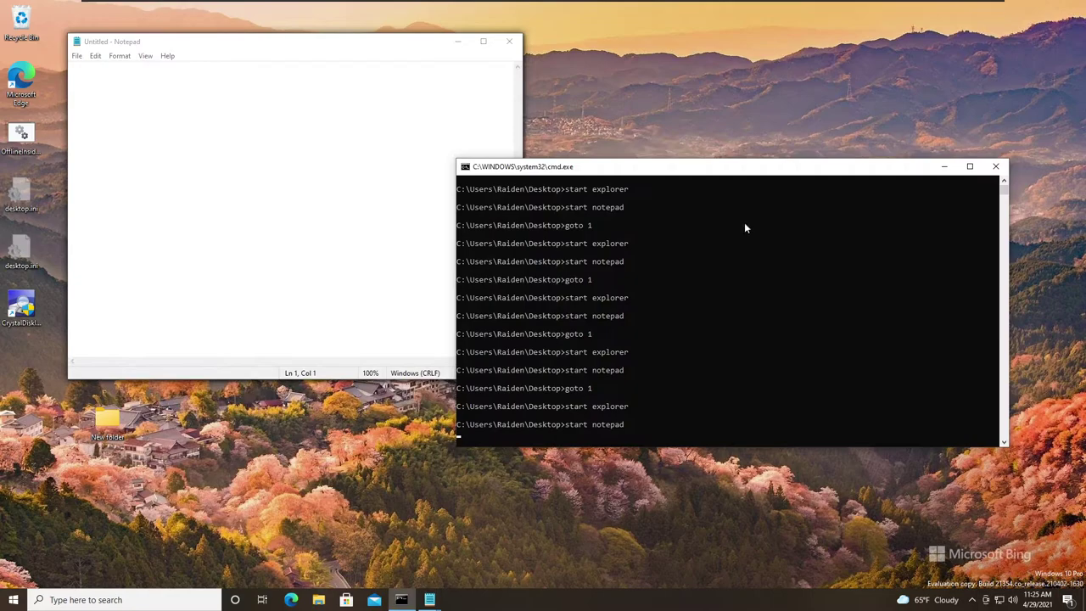
right_click(653, 599)
click(480, 507)
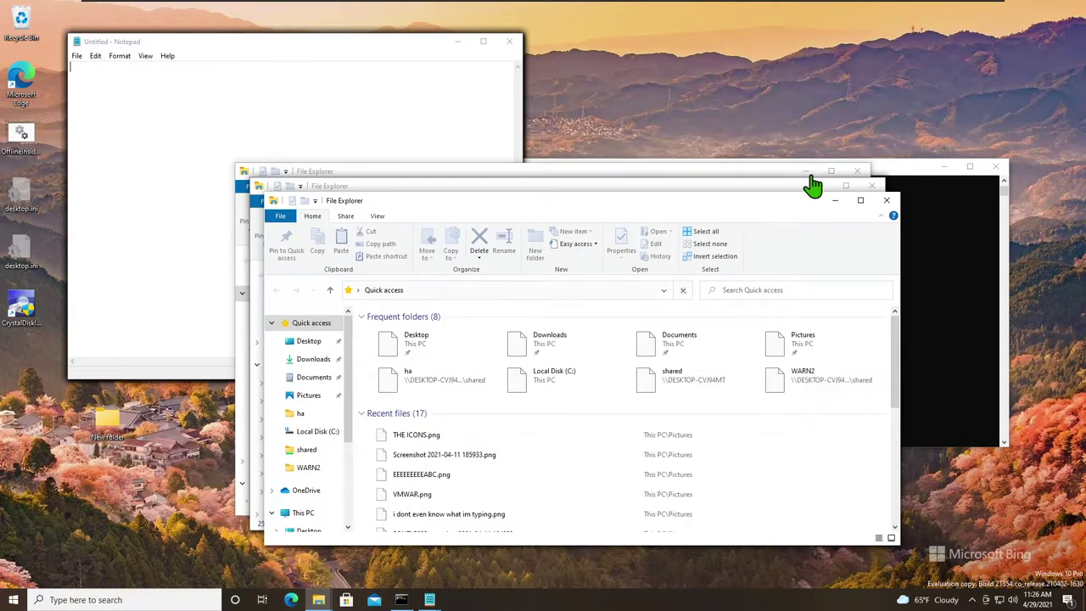
Step: Open the WARN2 folder in a File Explorer window, and bring the command window and Notepad forward
drag(774, 204, 803, 93)
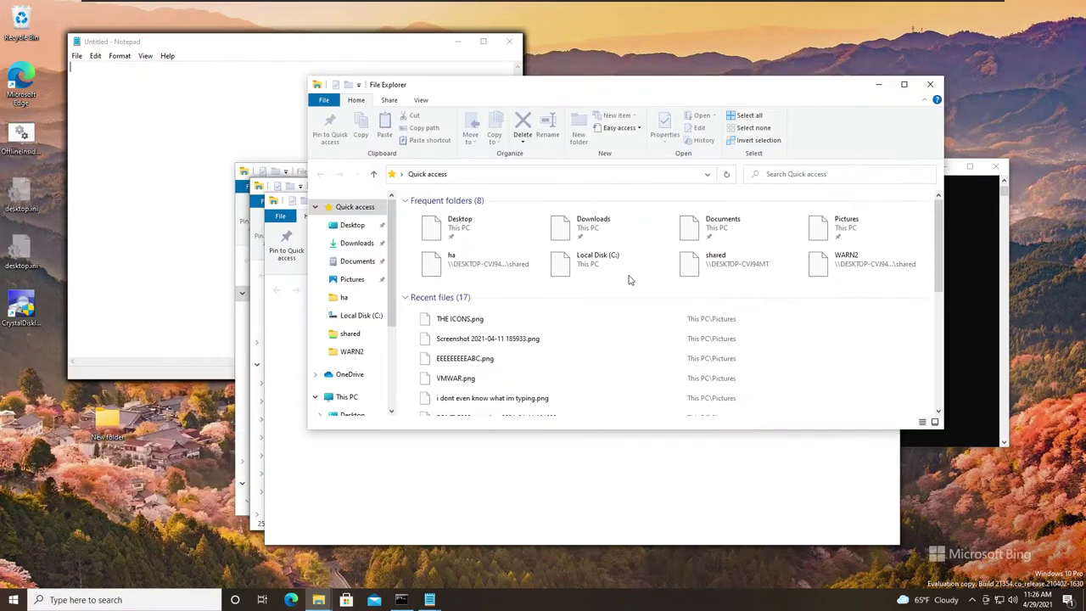
click(352, 351)
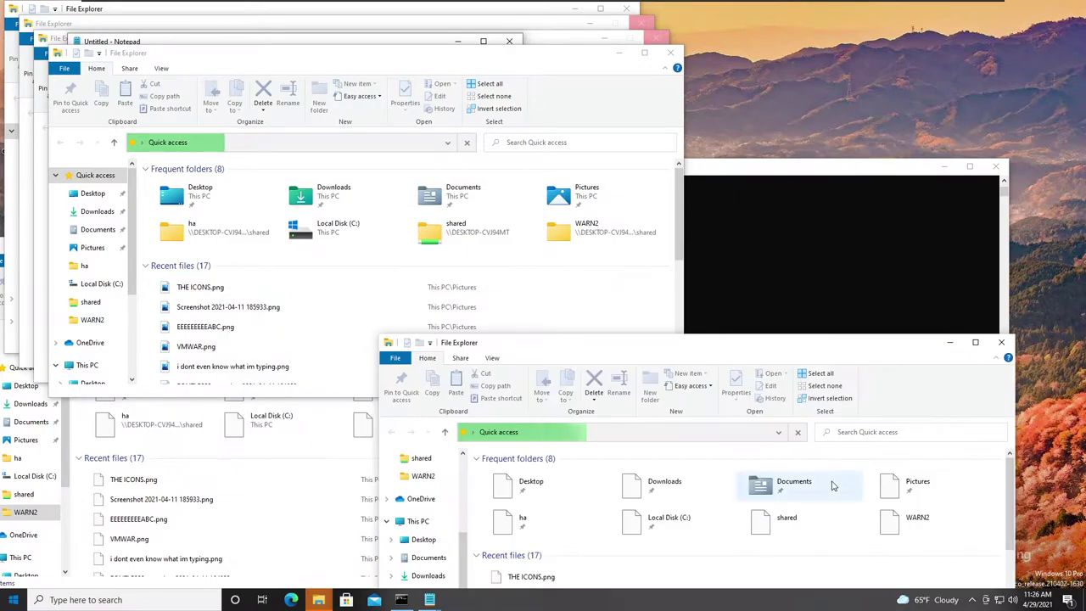
click(736, 174)
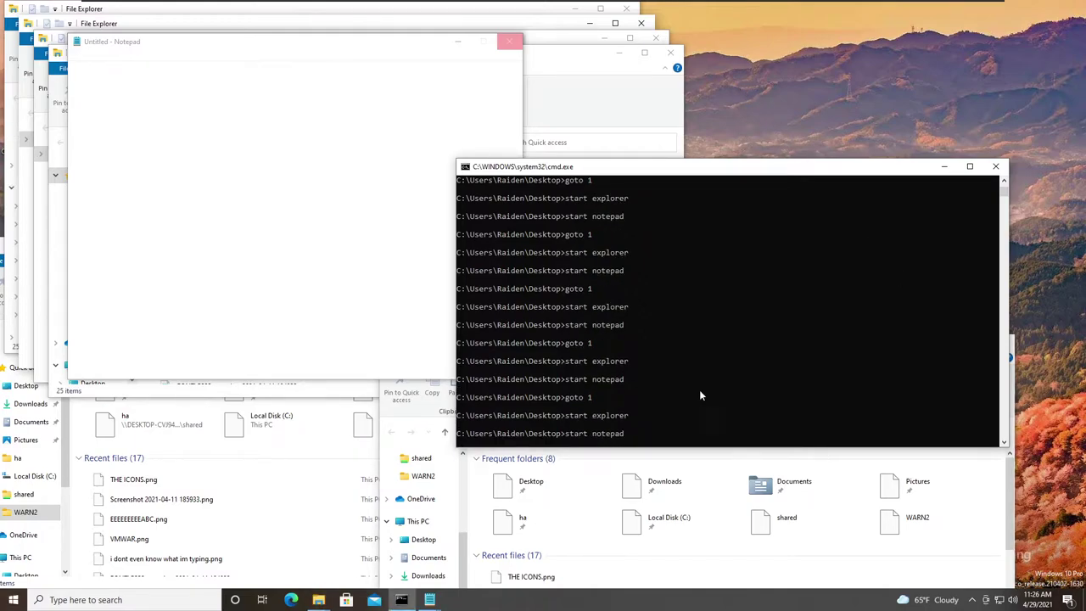
click(330, 70)
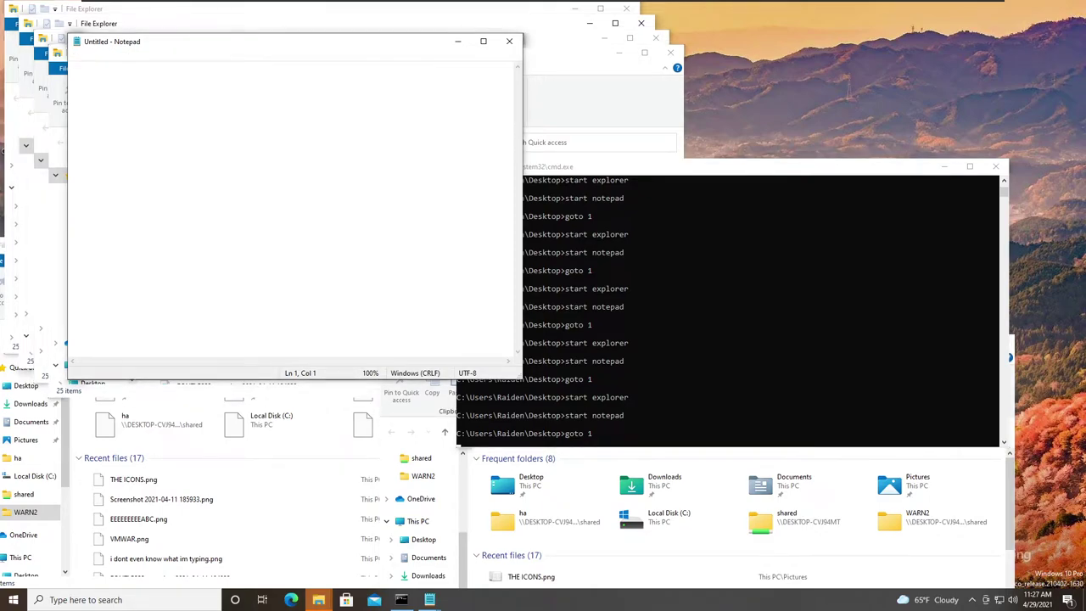
Step: Open Task Manager while the batch script is running
key(ctrl+alt+Delete)
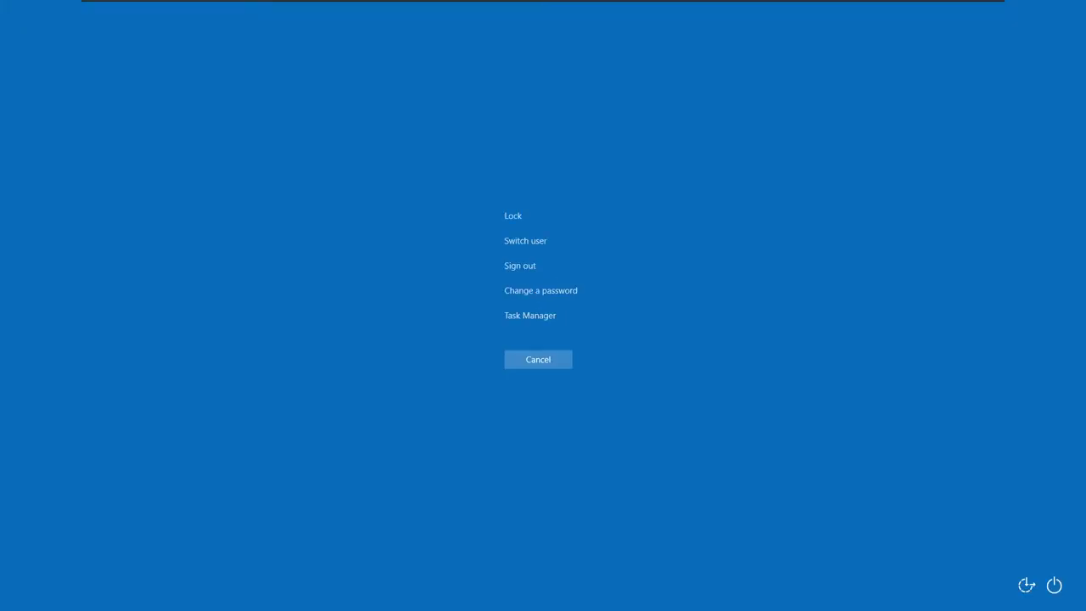
click(526, 317)
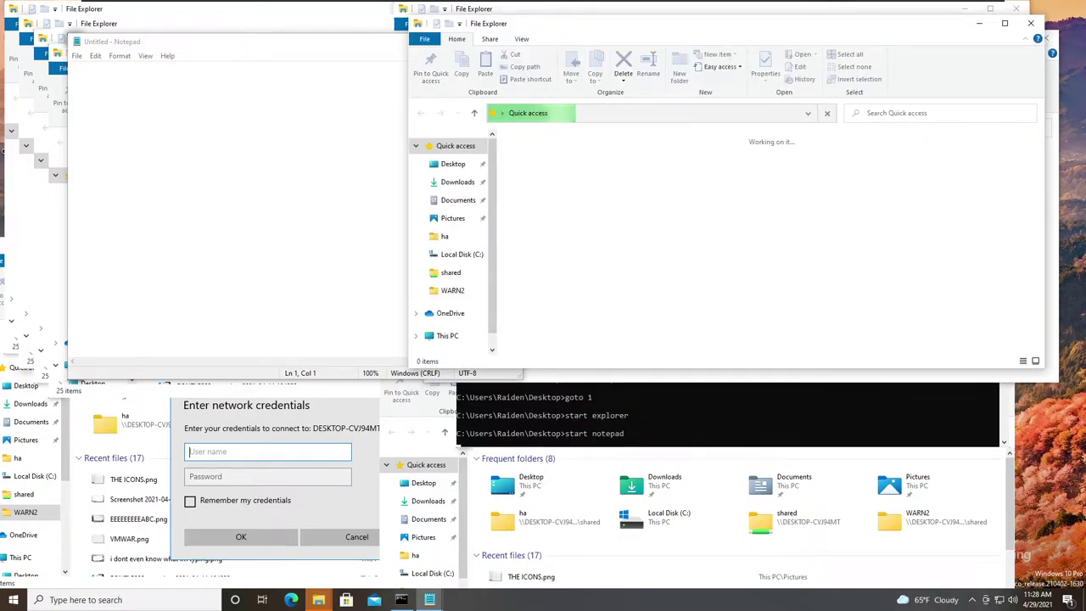
text(id)
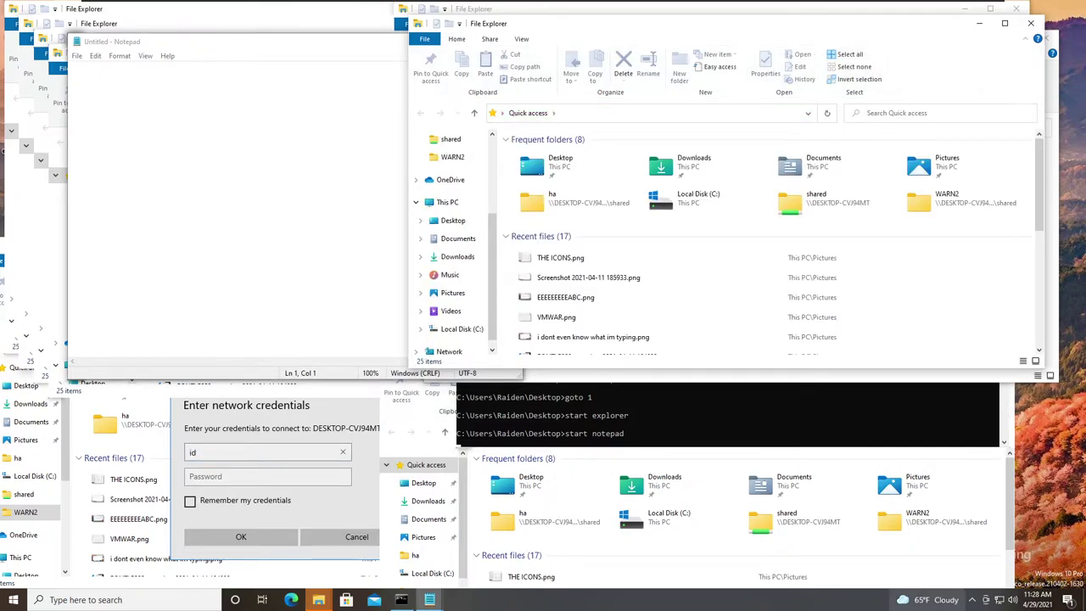
key(ctrl+shift+Escape)
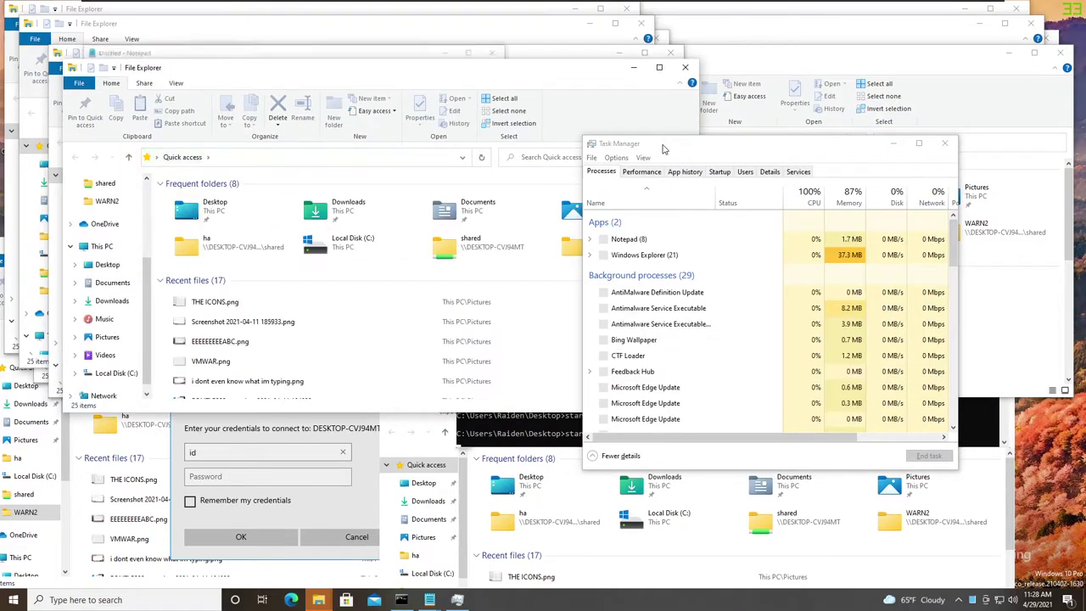
Step: Show the process details in Task Manager and move its window away from the File Explorer windows
click(770, 172)
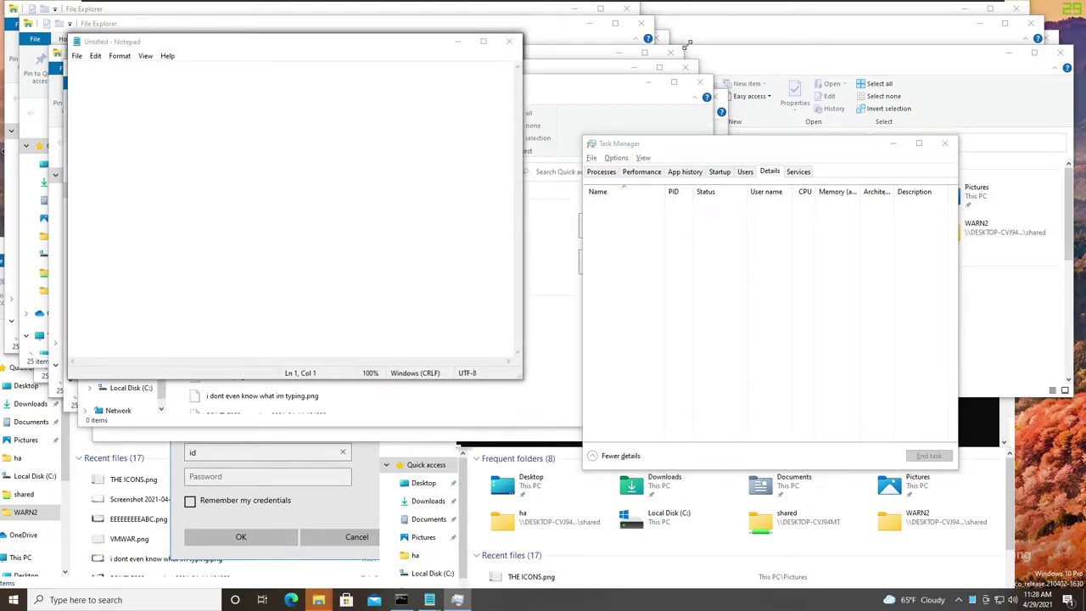
click(793, 163)
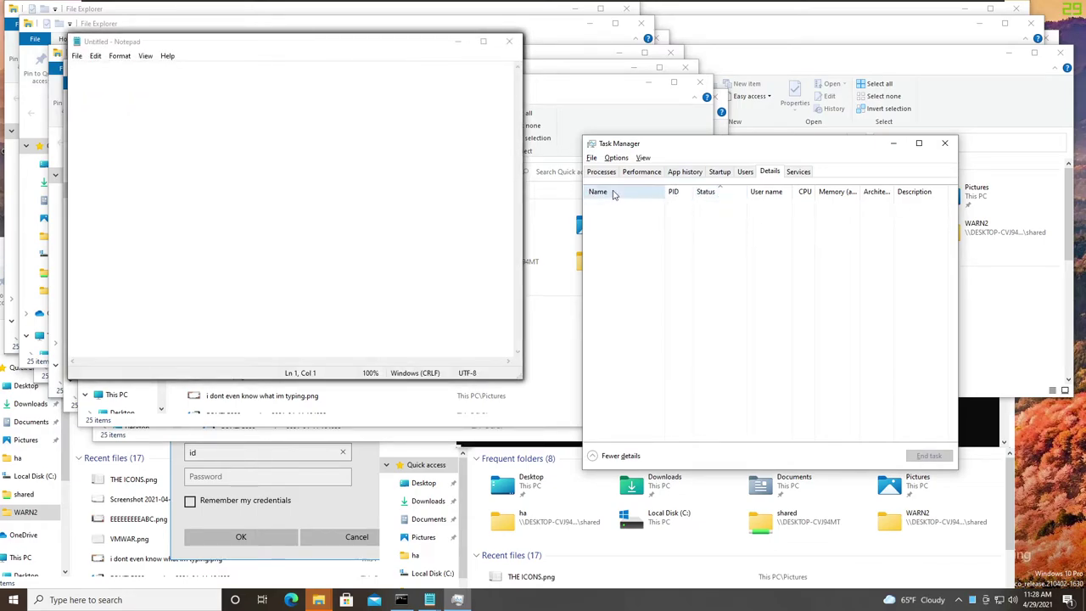
key(alt+Tab)
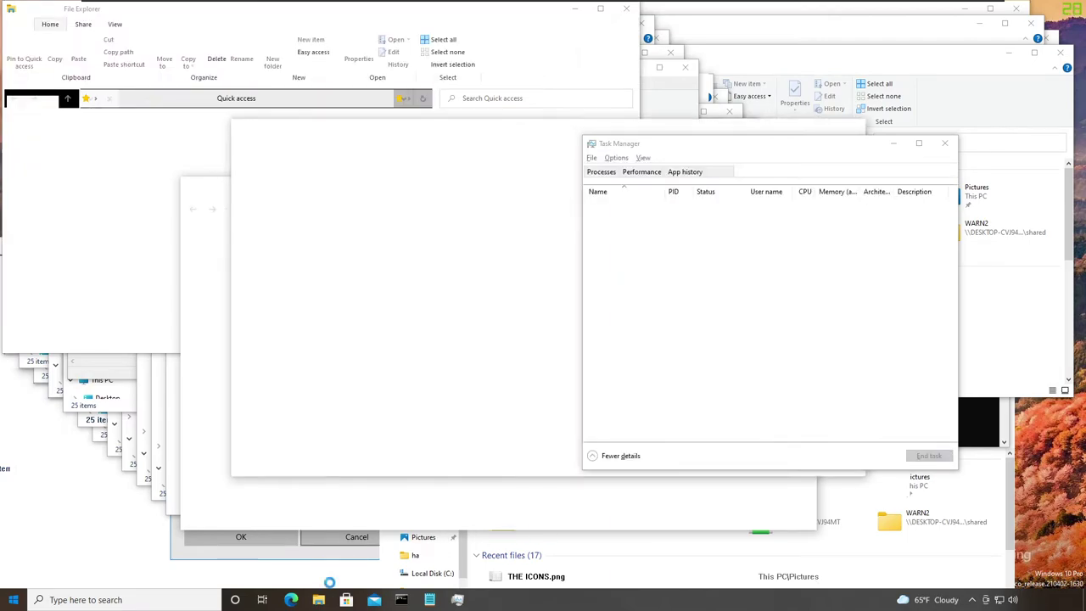
drag(709, 149, 826, 126)
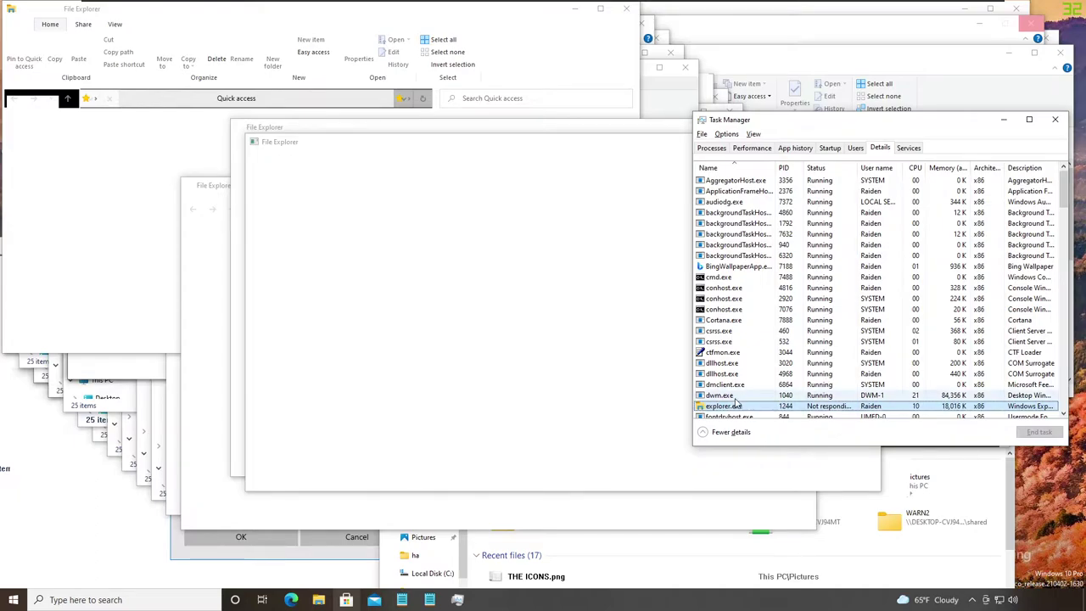
Step: End the dwm.exe process and confirm ending it
key(Up)
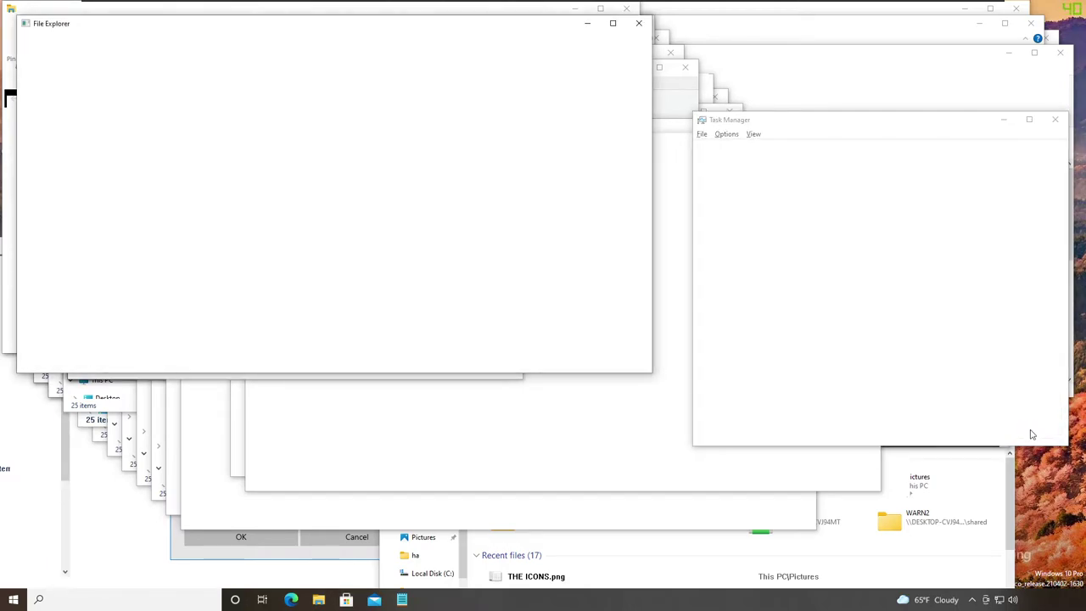
click(1038, 432)
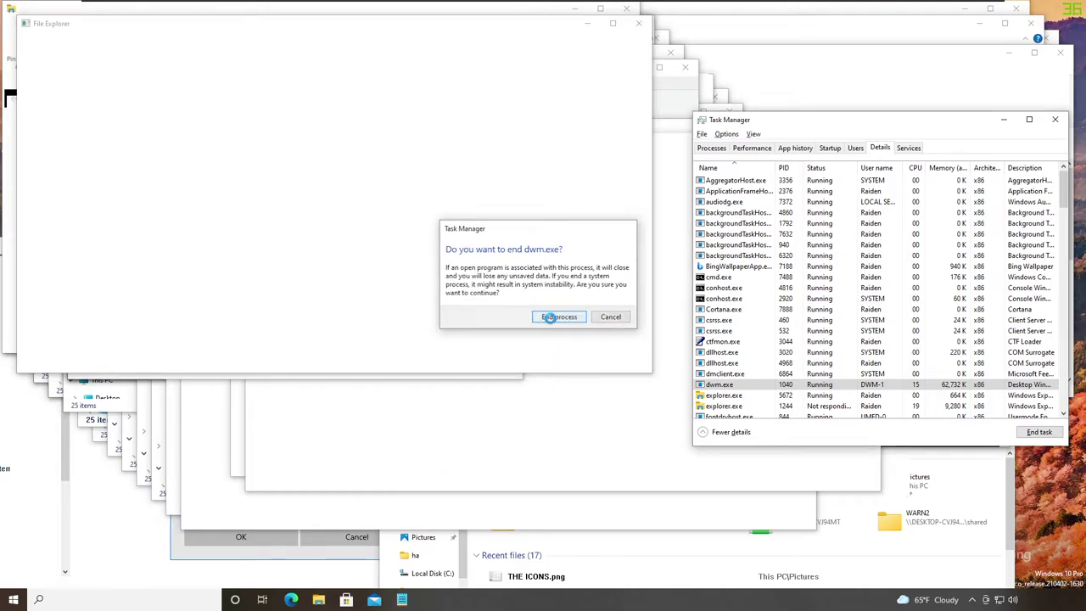
click(554, 316)
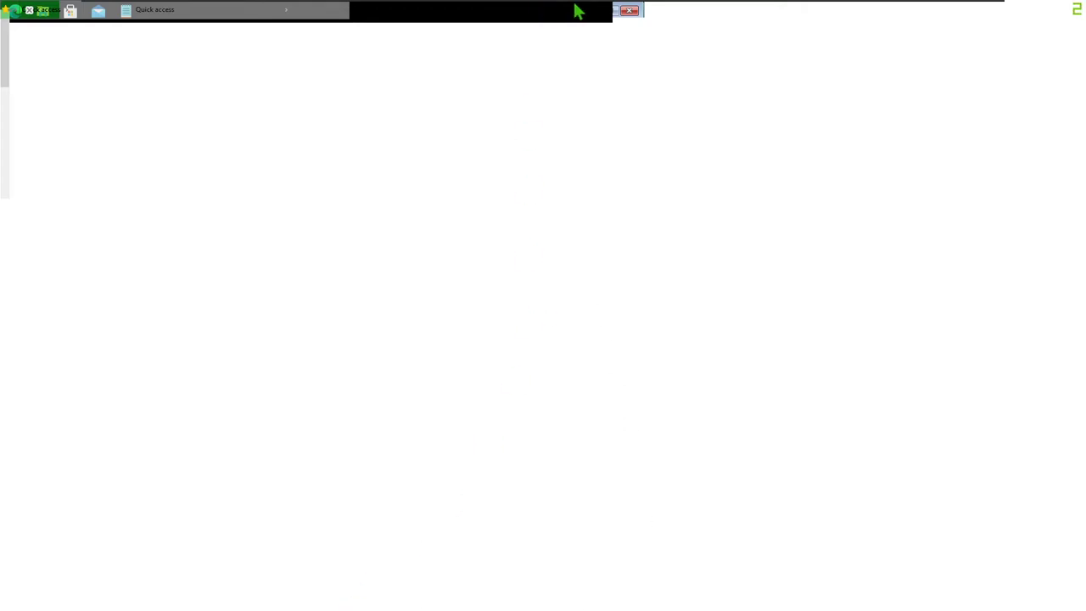
Step: Reopen Task Manager and examine the memory performance
key(ctrl+shift+Escape)
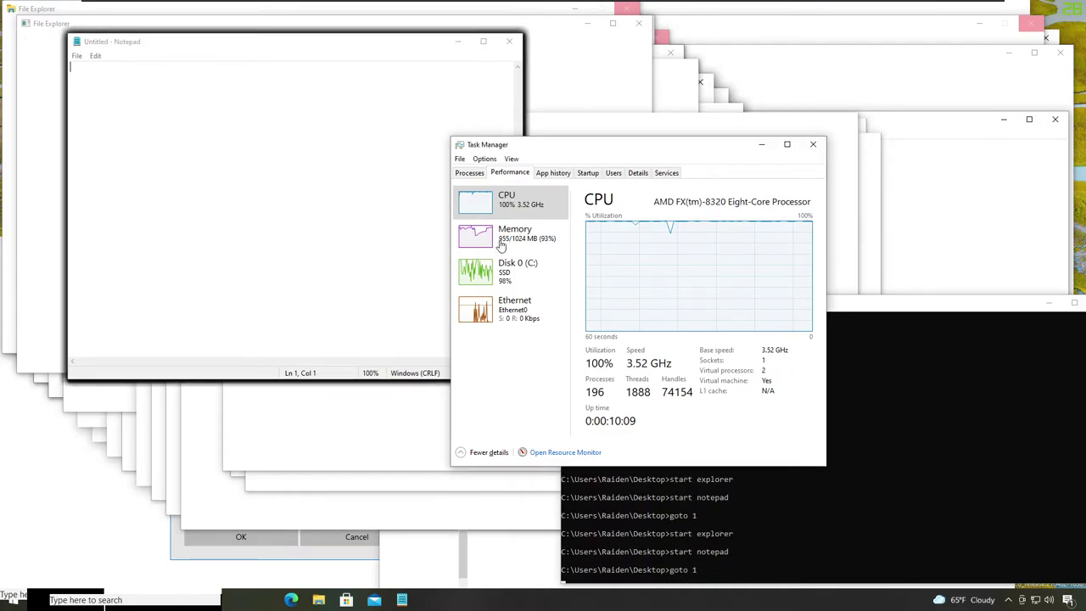
click(501, 243)
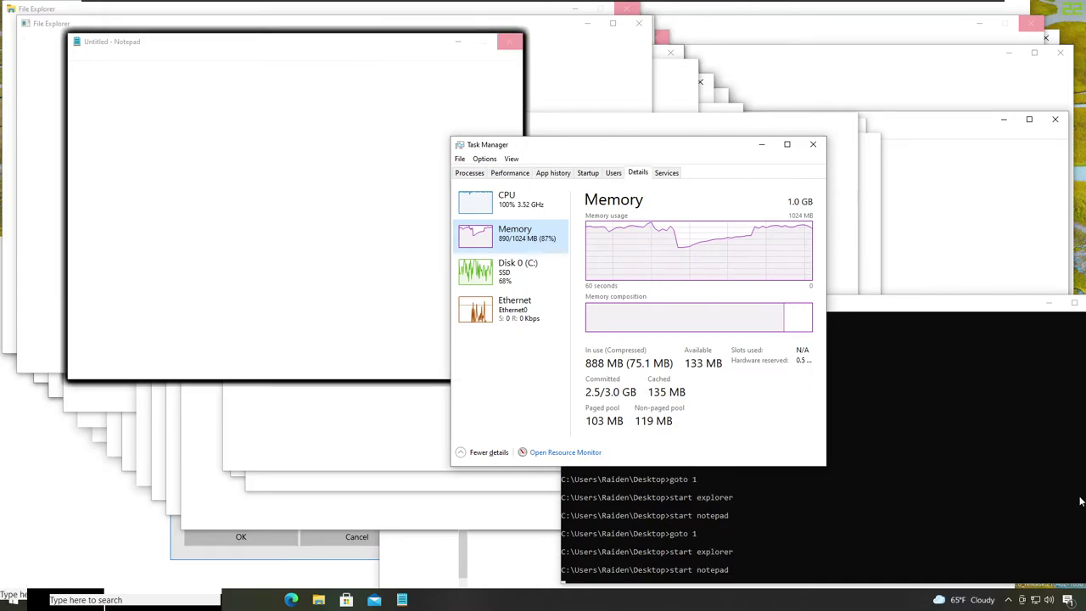
Step: Select dwm.exe in Task Manager's process details and move the Task Manager window away from the Notepad window
click(638, 172)
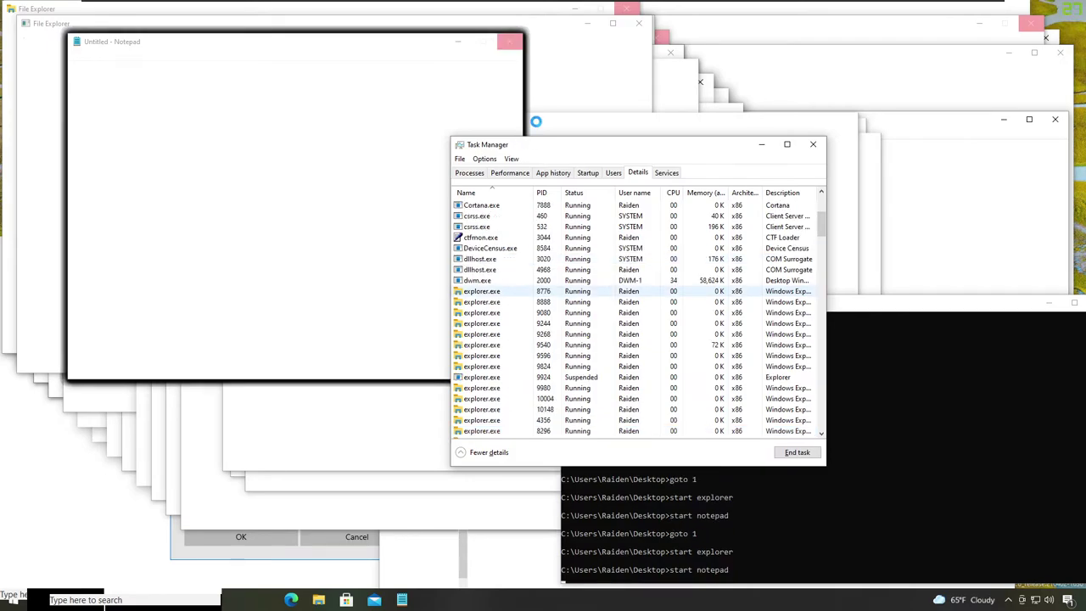
click(487, 282)
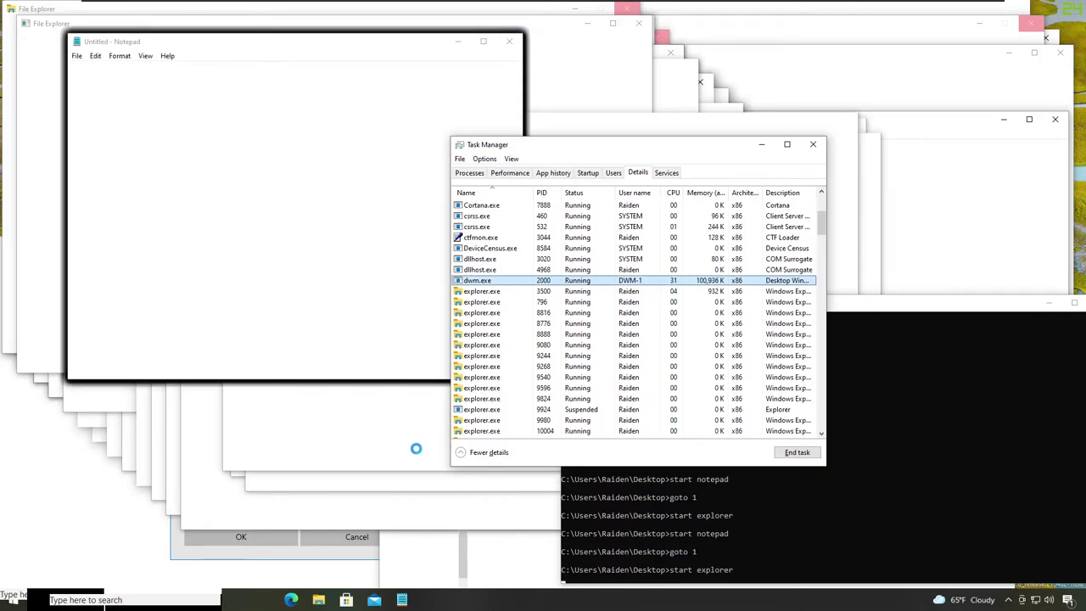
drag(899, 147, 988, 107)
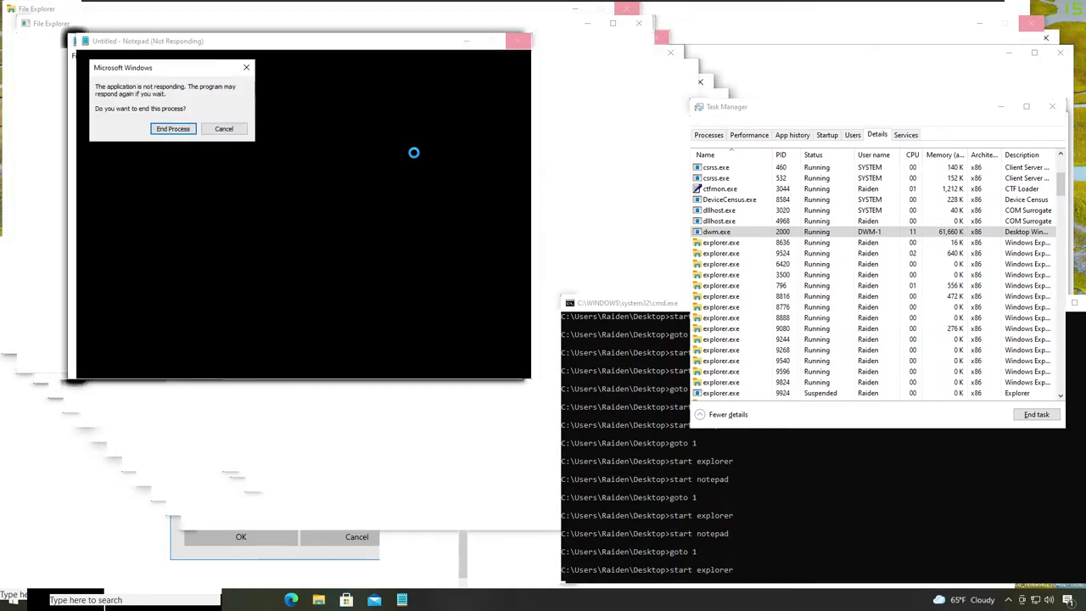
Step: Bring up the Windows security screen and return to the desktop, and end the dwm.exe process with confirmation
key(ctrl+alt+Delete)
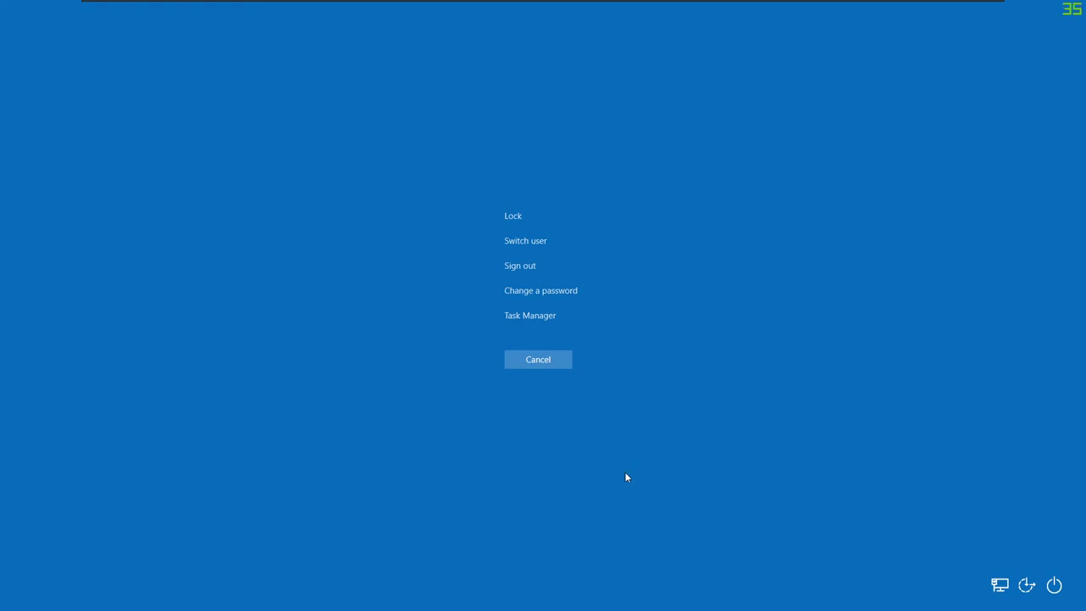
click(543, 370)
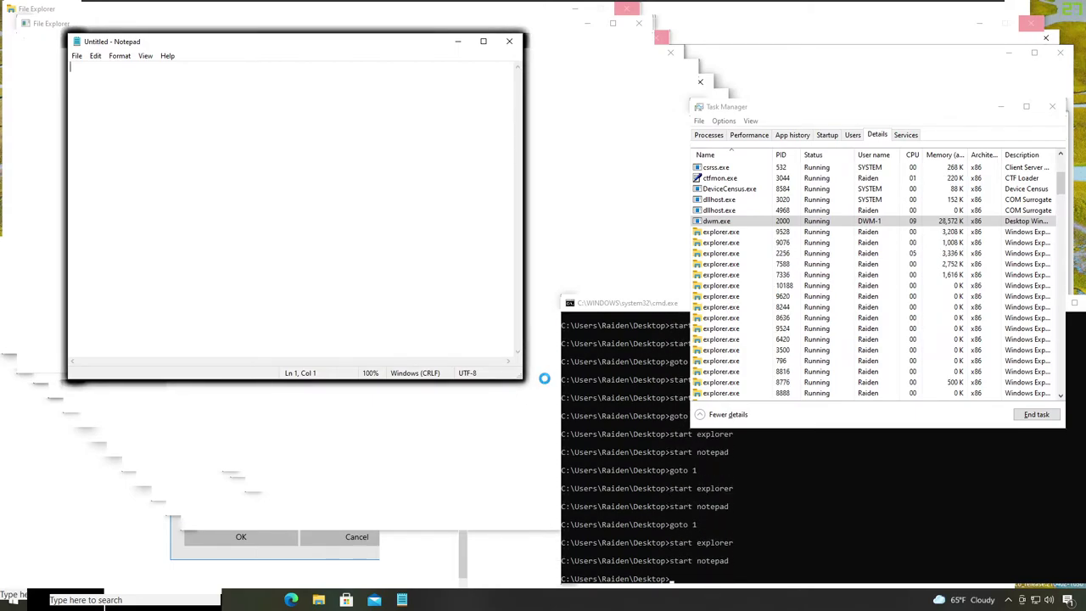
click(763, 226)
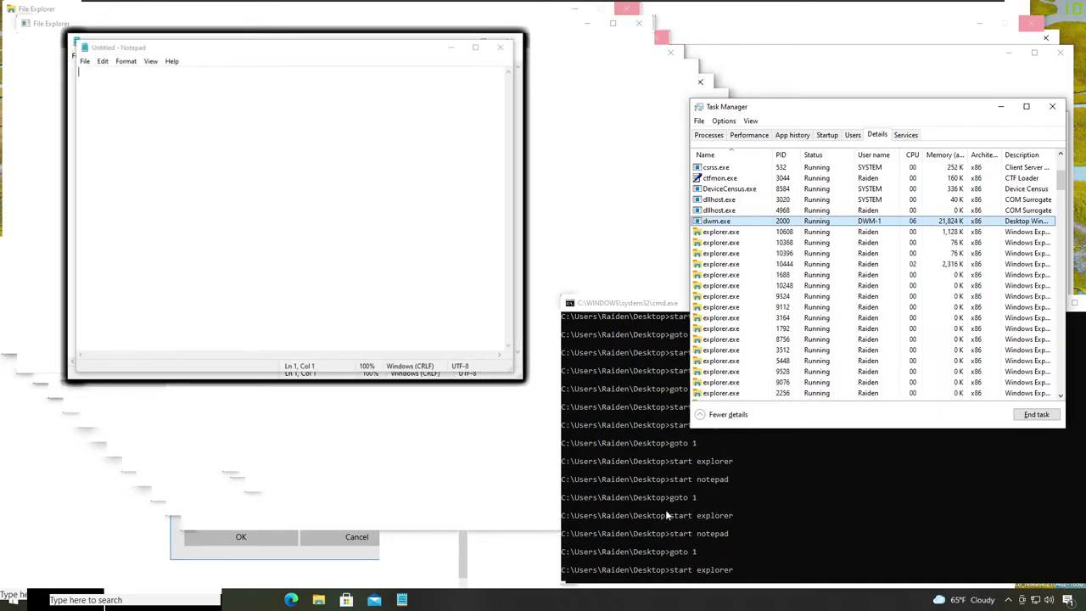
click(1030, 418)
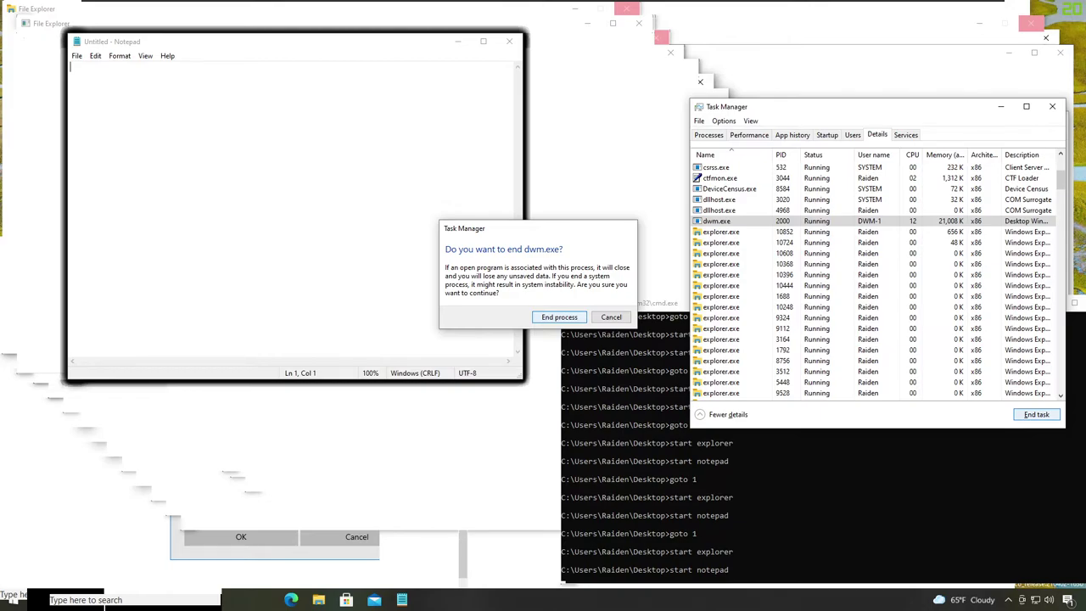
click(559, 317)
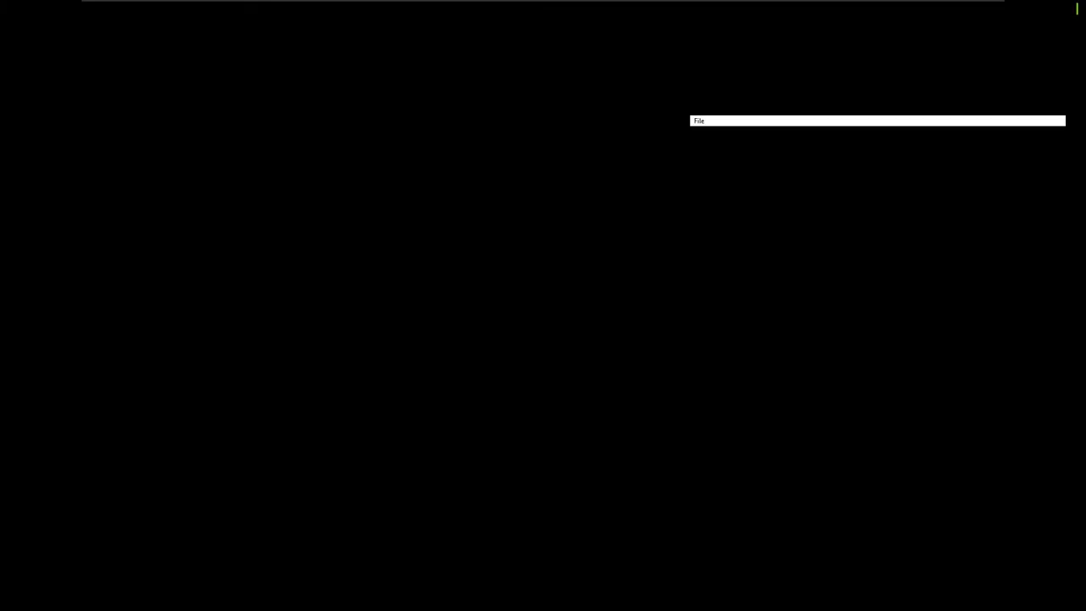
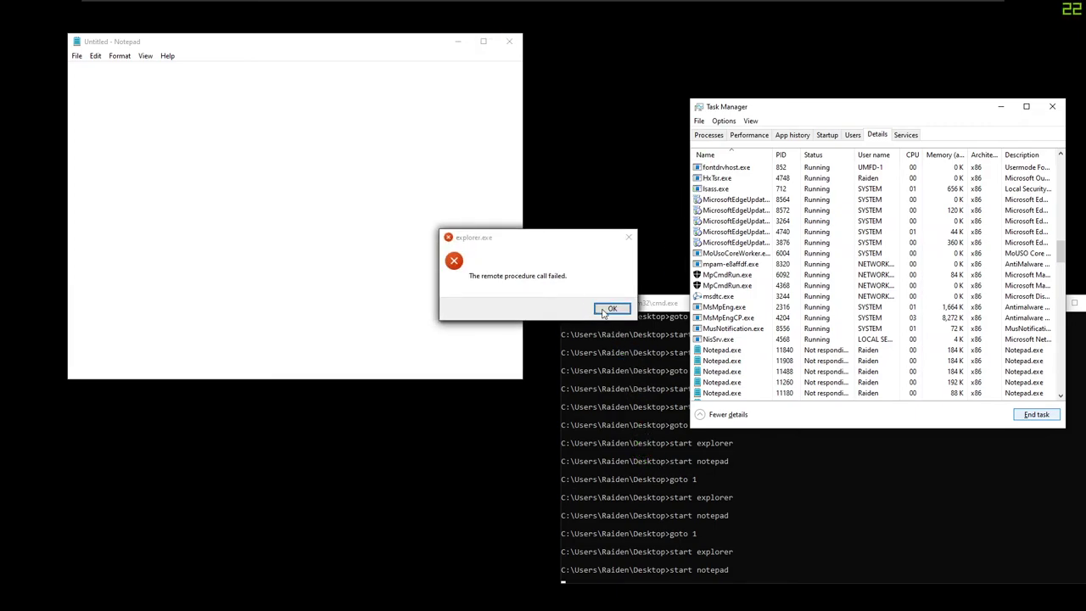
Step: Look through the Notepad.exe processes in Task Manager, and bring up the Windows security screen and return to the desktop
scroll(721, 331, down, 7)
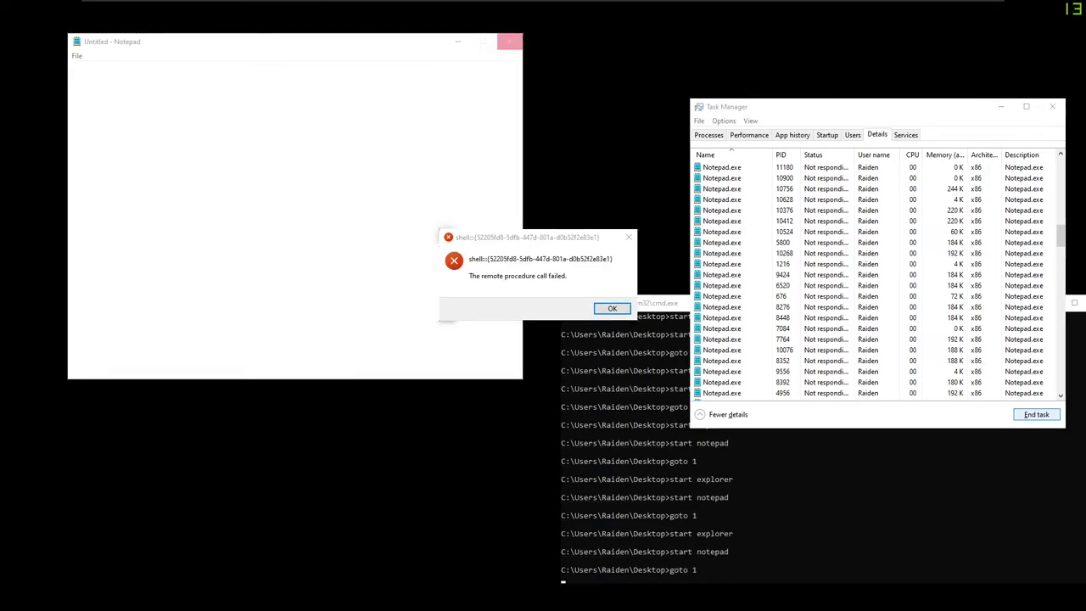
key(ctrl+alt+Delete)
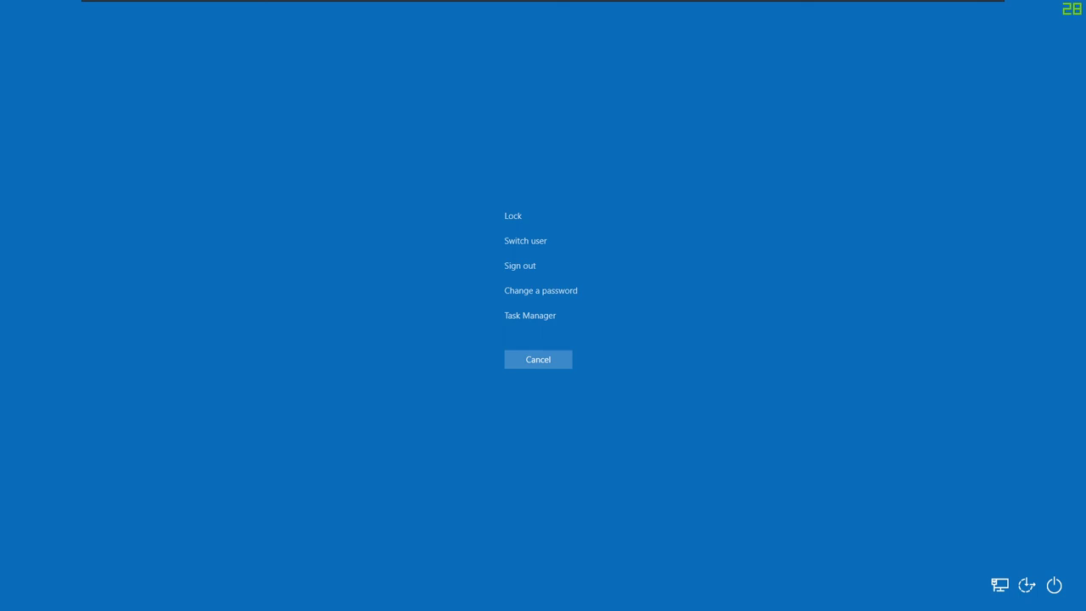
key(Escape)
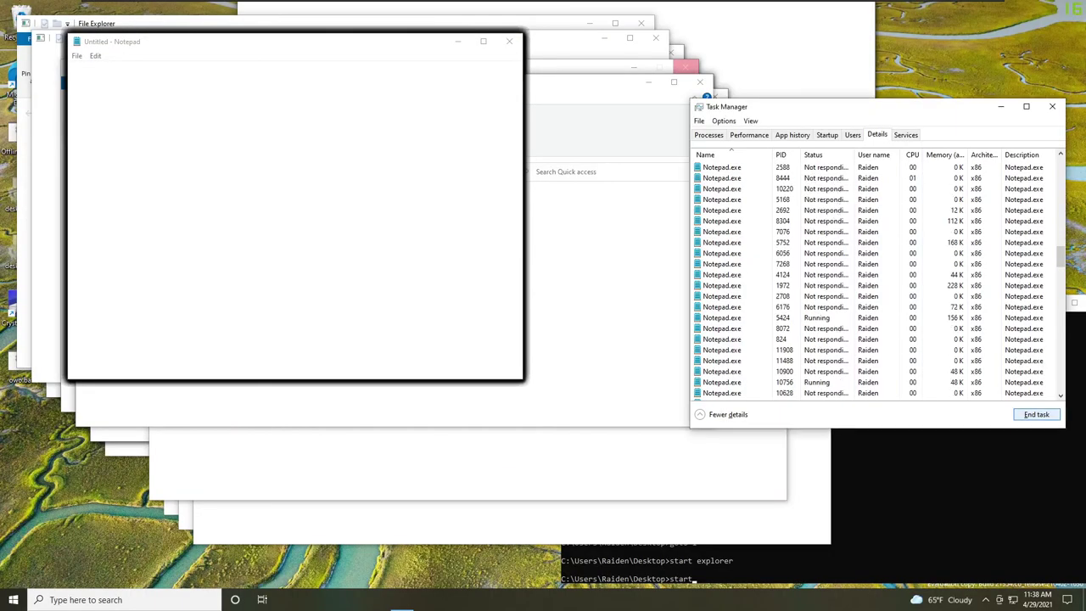
text(notepad)
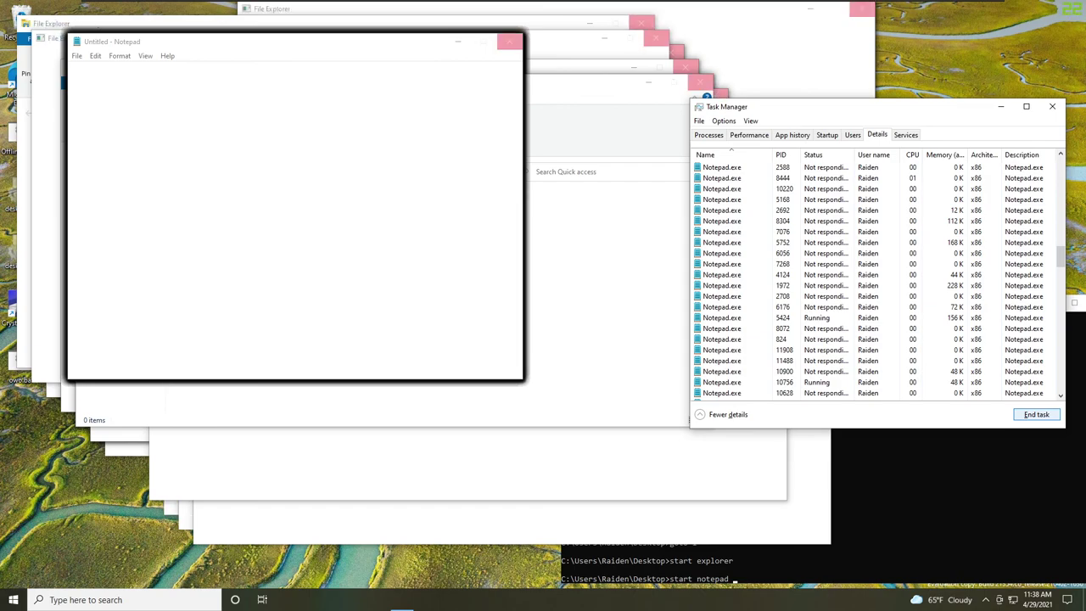
key(Return)
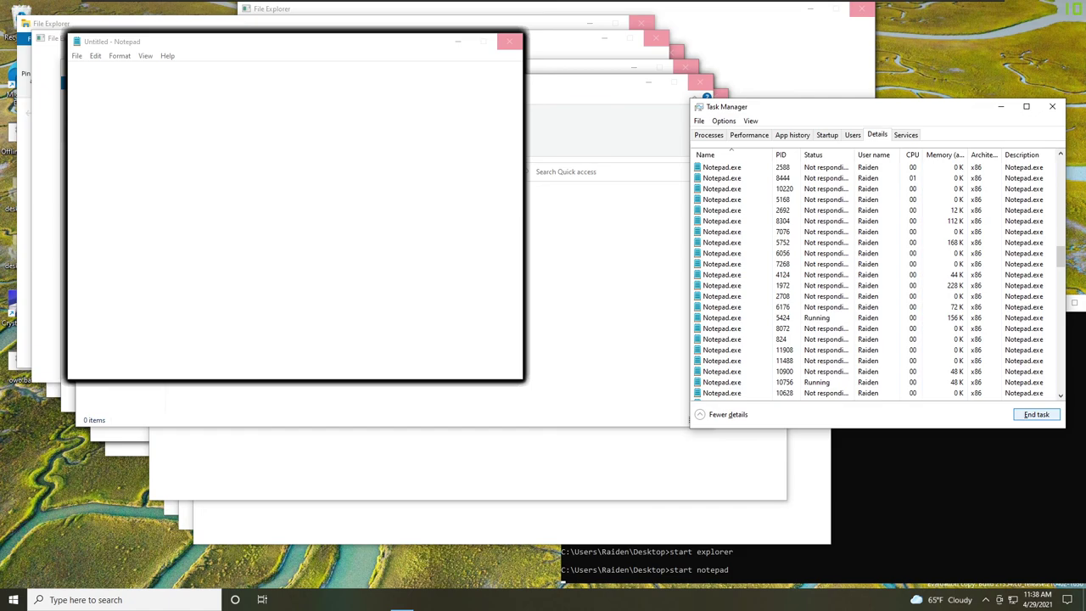